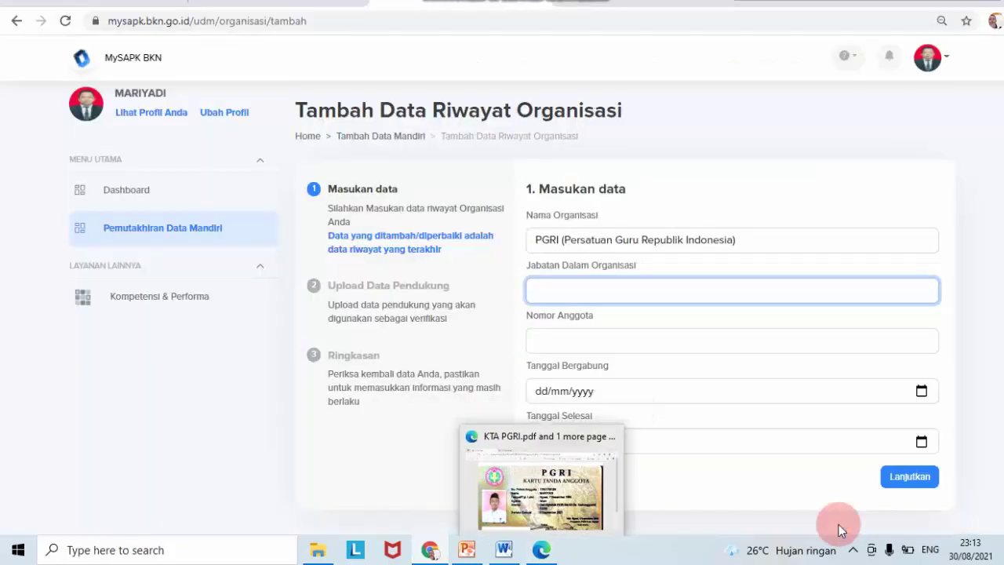
# - Turn on Caps Lock and begin the Jabatan Dalam Organisasi entry with a capital 'A'
pyautogui.press('capslock')
pyautogui.write('A')
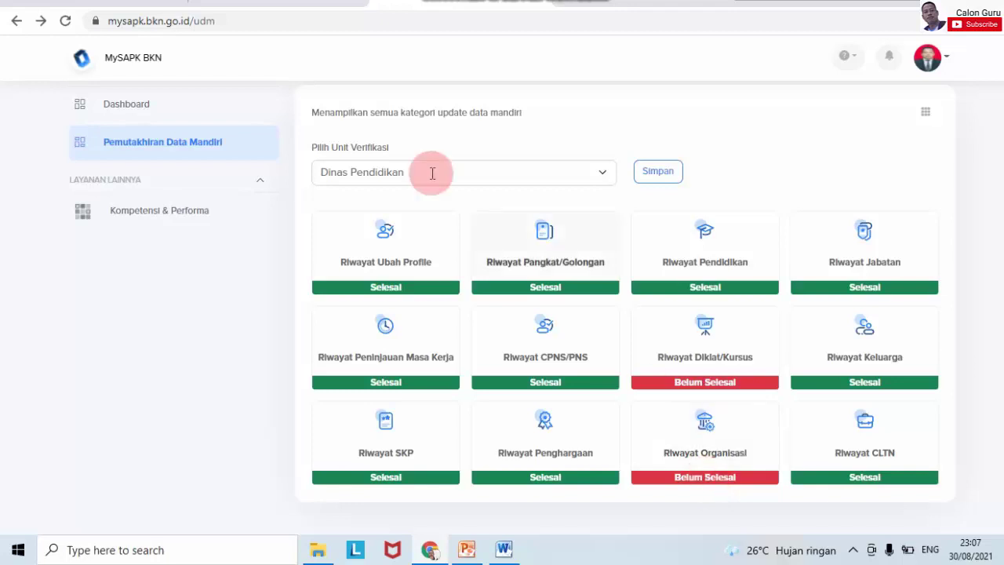
# - Switch to the YouTube channel's Videos page in the browser
pyautogui.click(292, 3)
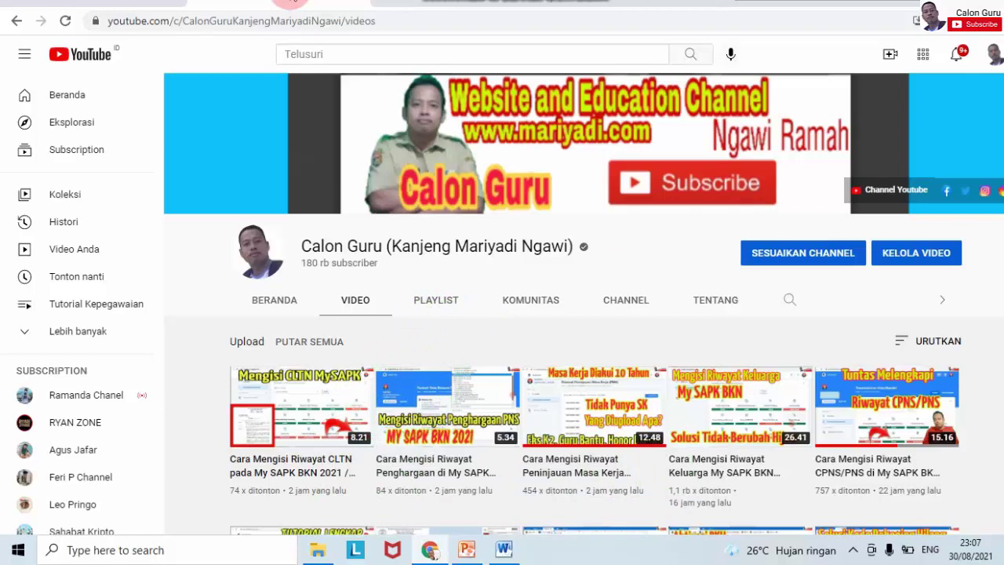
# - Open a blank New Tab page with the Google search box
pyautogui.click(903, 2)
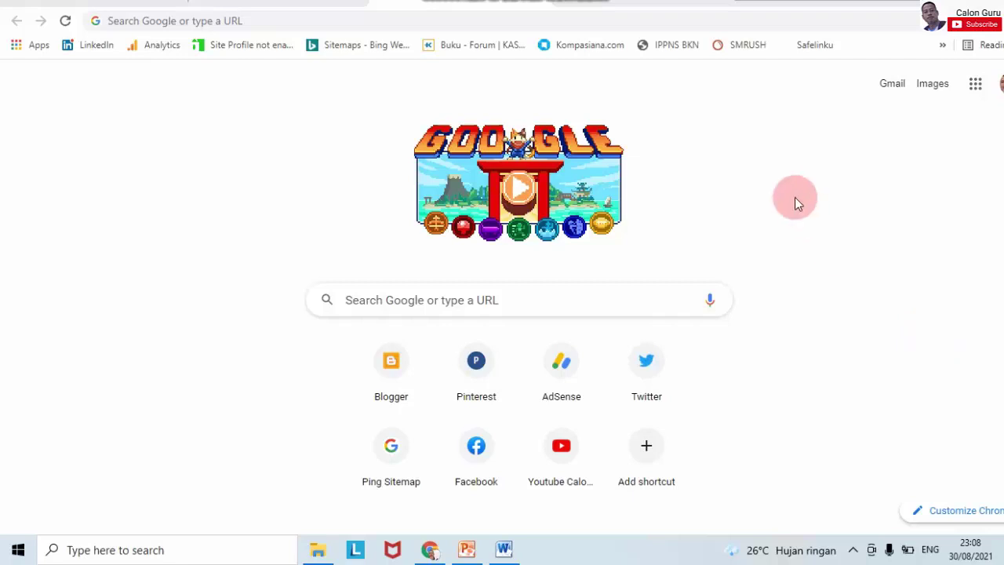
# - Load mysapk.bkn.go.id and log in with the saved credentials to reach the dashboard
pyautogui.click(387, 21)
pyautogui.write('m')
pyautogui.press('Right')
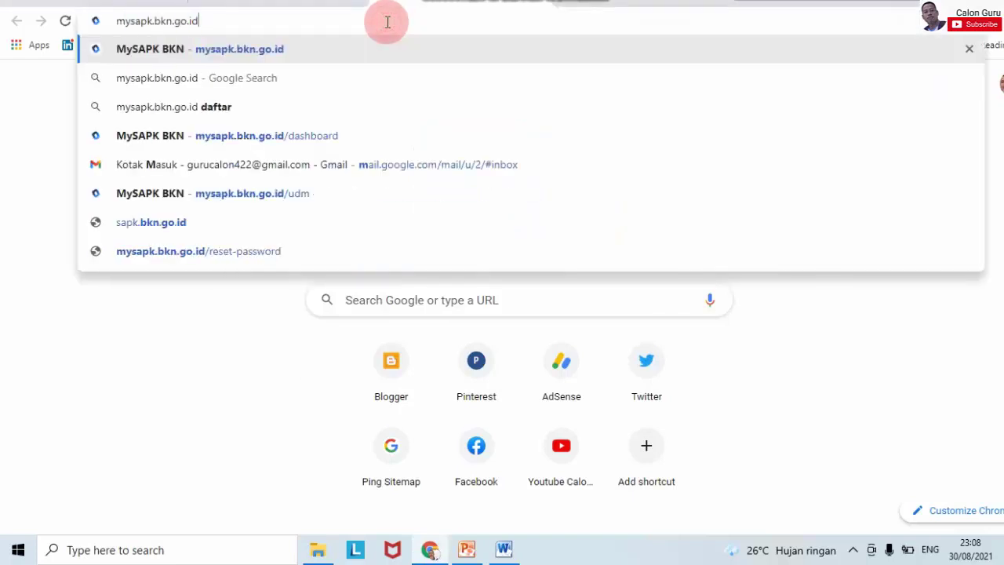
pyautogui.press('Return')
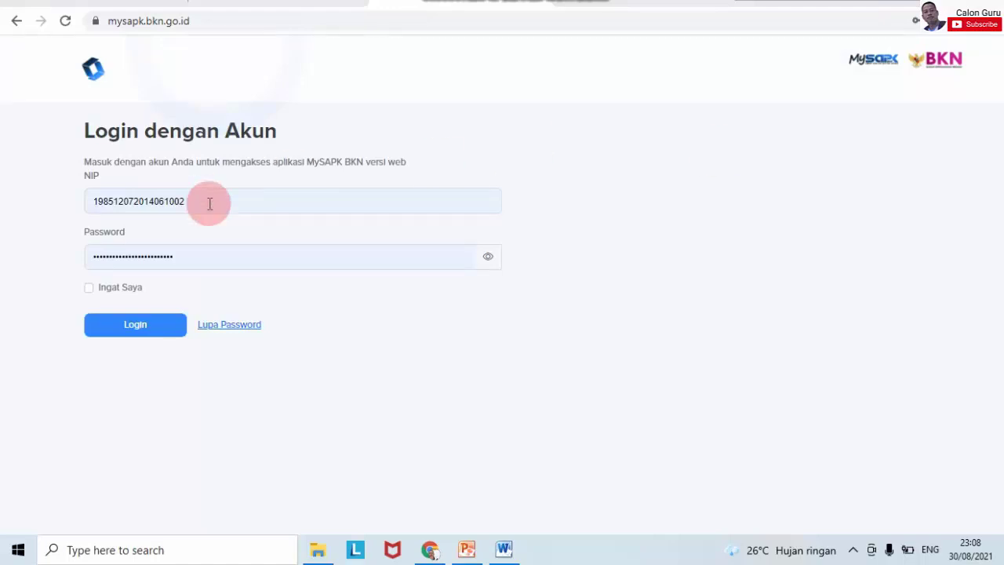
pyautogui.click(144, 328)
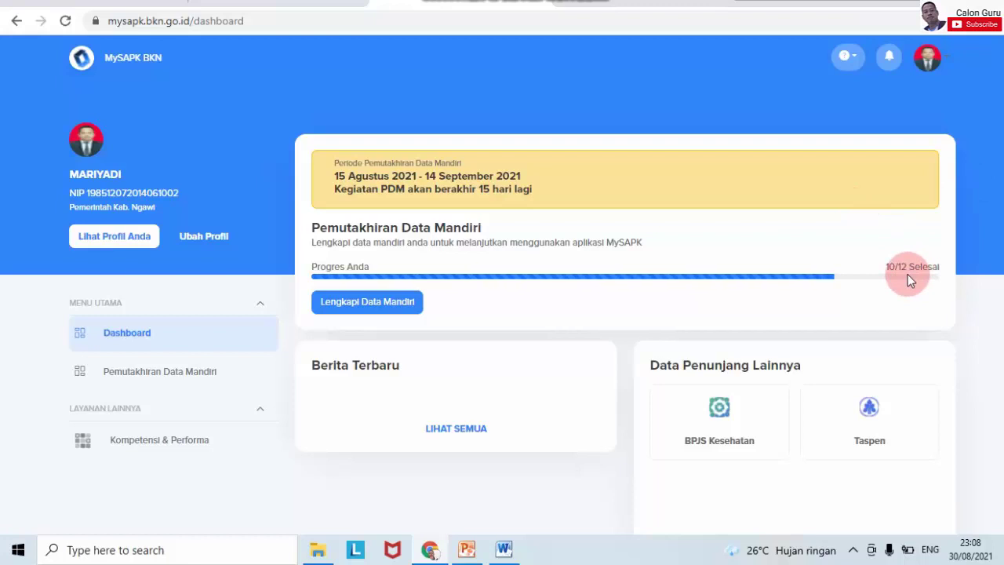
# - Open Lengkapi Data Mandiri and go to the Belum Selesai Riwayat Organisasi card's page
pyautogui.click(388, 304)
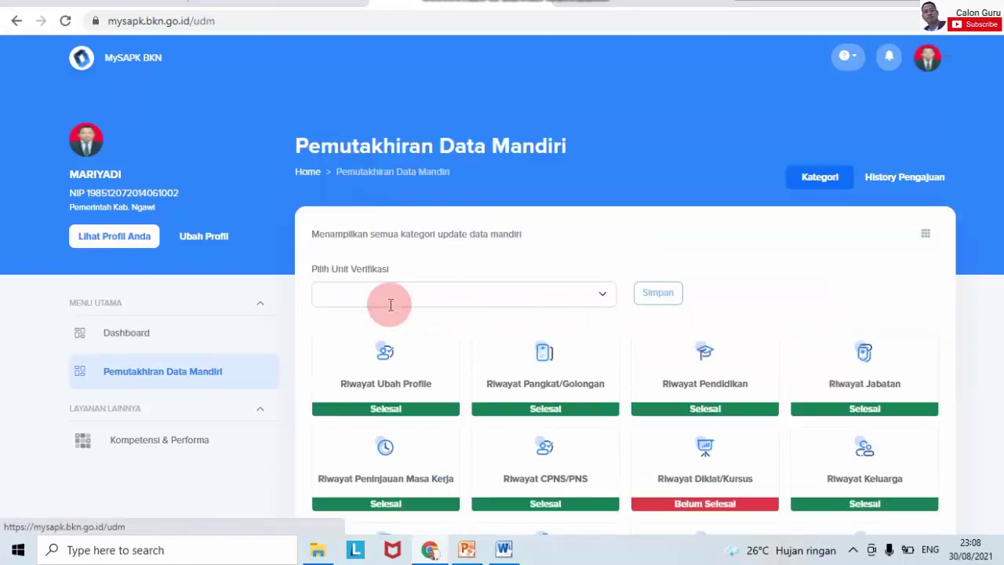
pyautogui.scroll(-2, 502, 313)
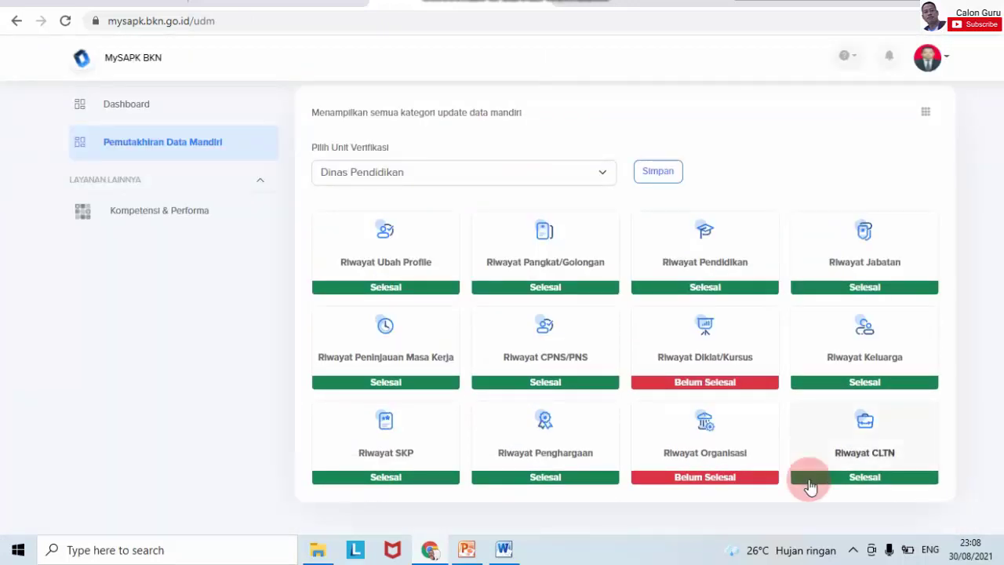
pyautogui.click(699, 480)
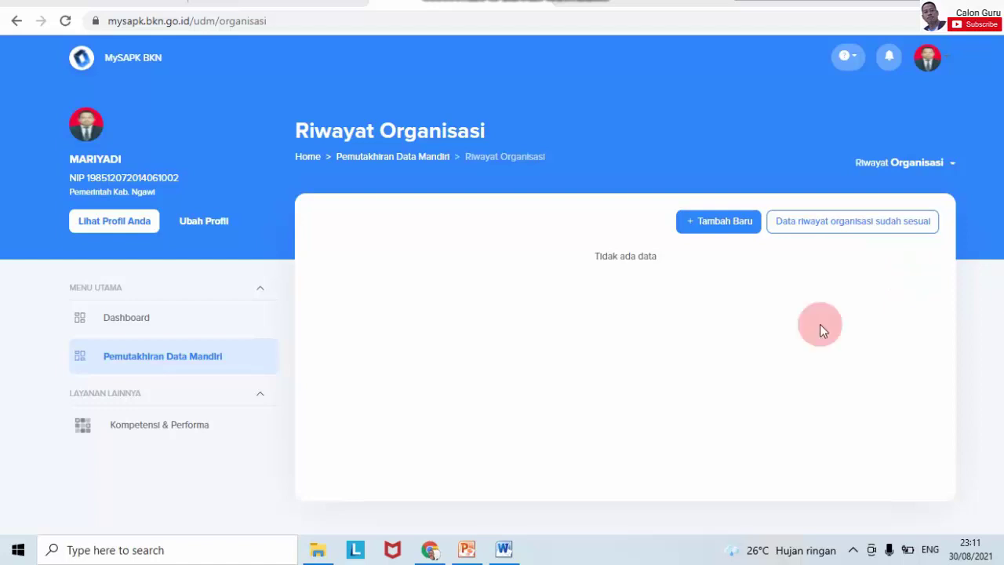
pyautogui.click(319, 550)
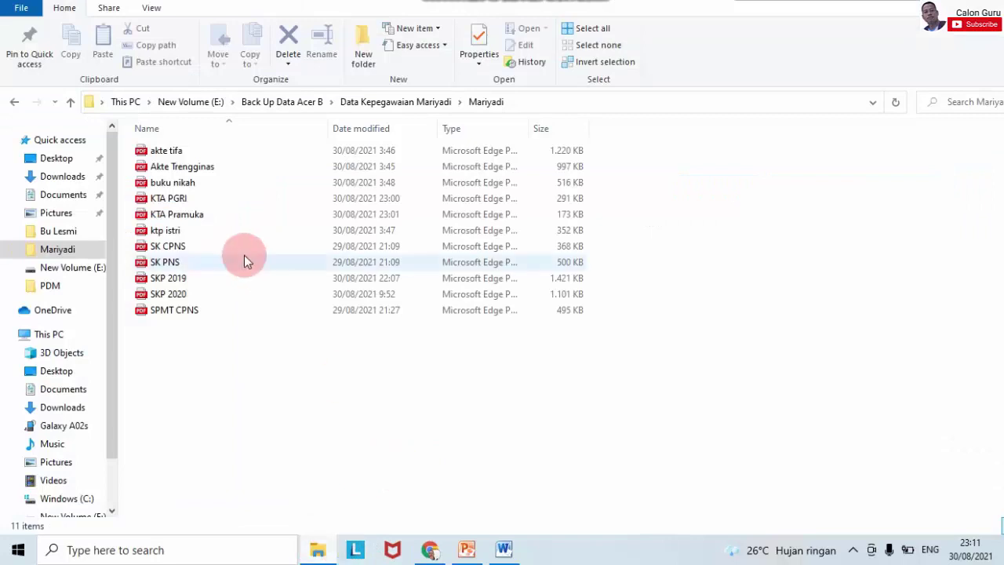
pyautogui.click(179, 197)
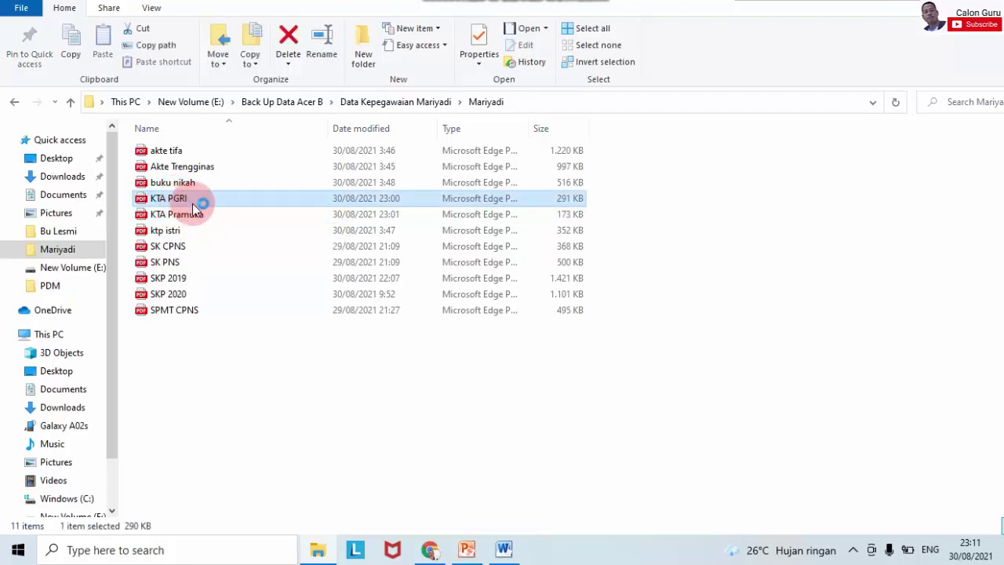
pyautogui.click(195, 215)
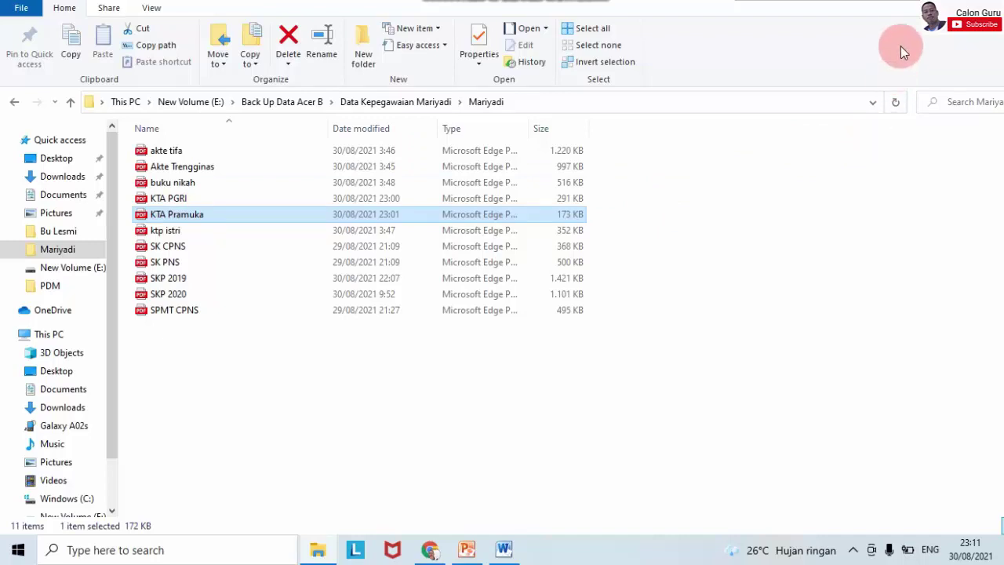
pyautogui.click(904, 1)
pyautogui.click(430, 551)
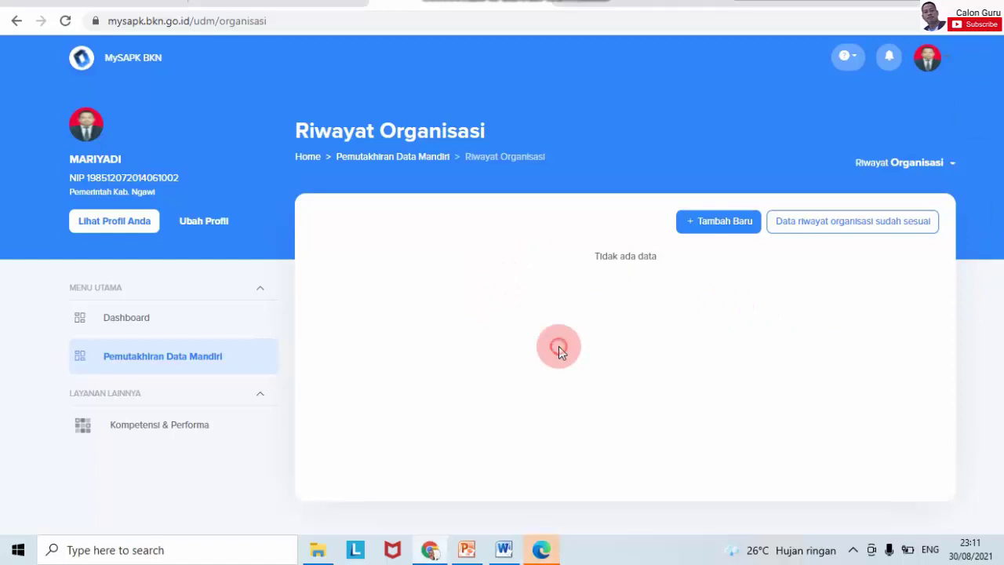
pyautogui.click(866, 234)
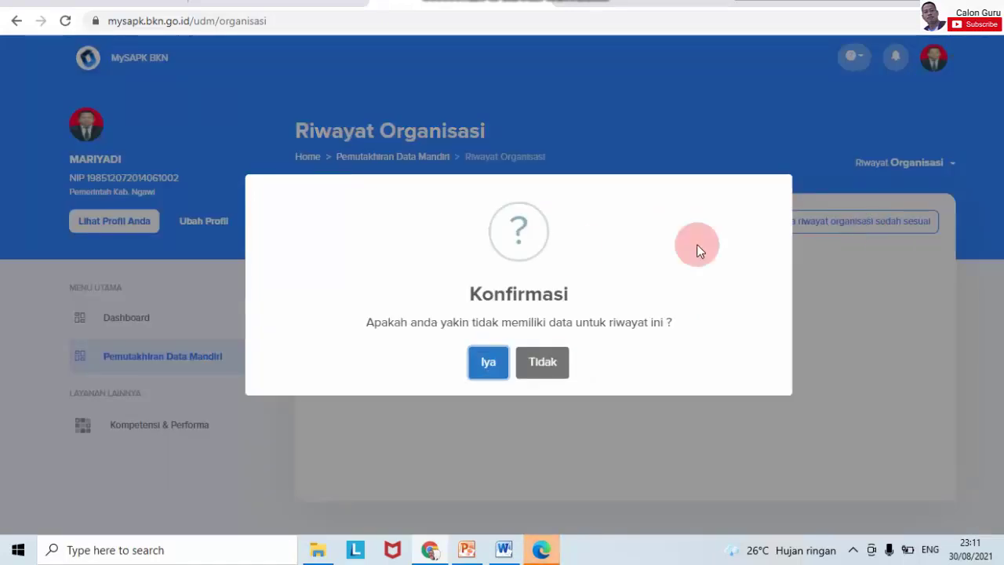
pyautogui.click(487, 357)
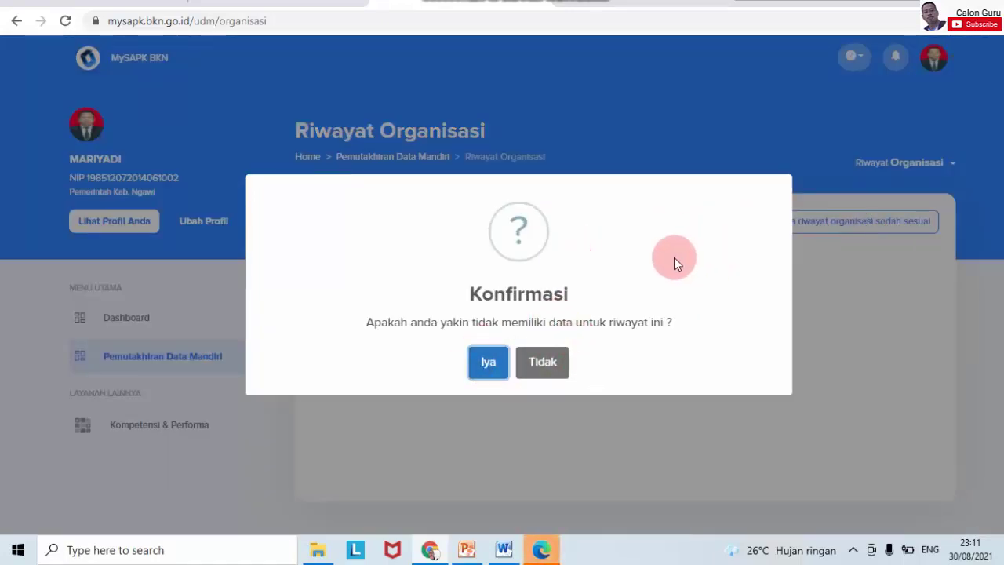
pyautogui.click(815, 379)
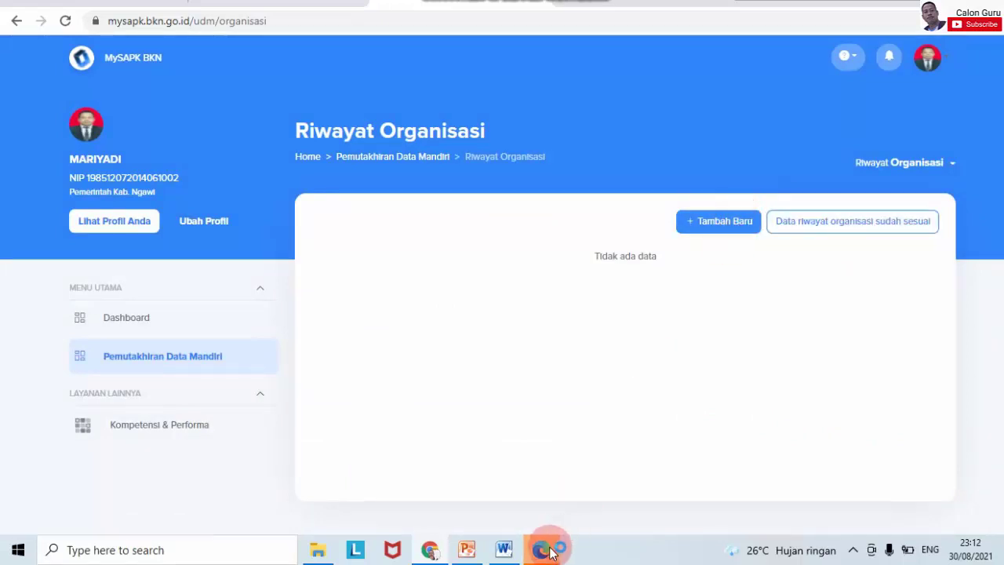
pyautogui.moveTo(551, 553)
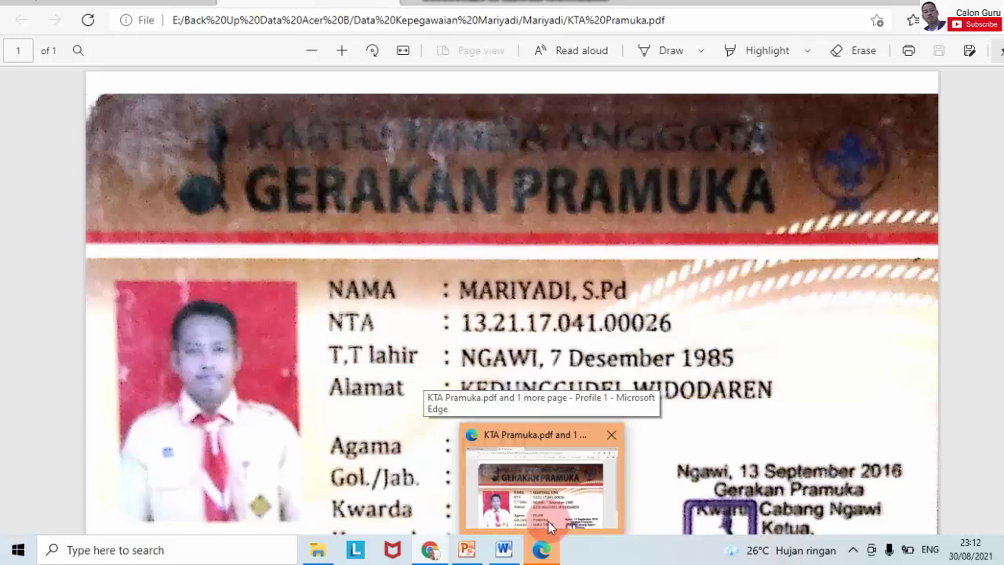
pyautogui.click(549, 526)
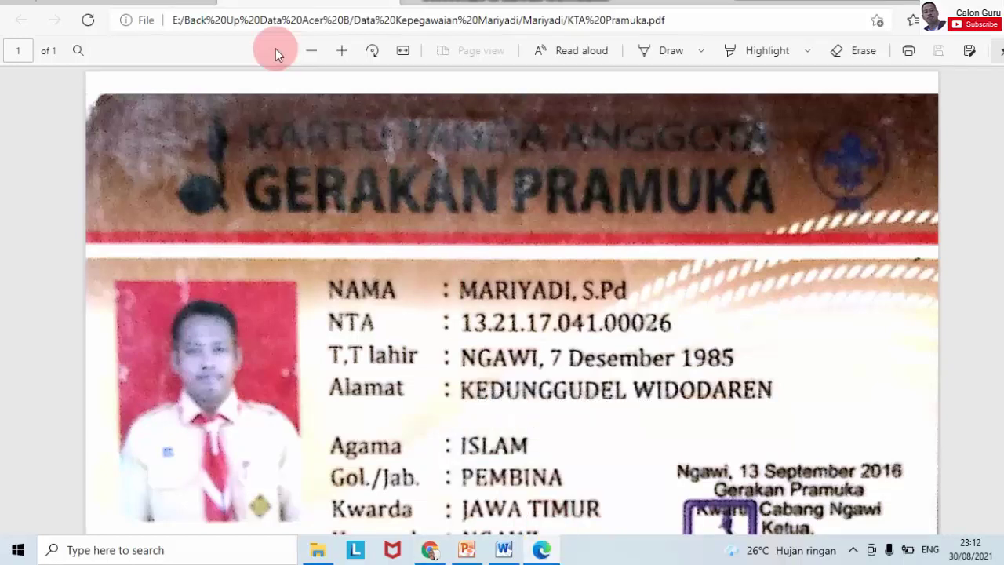
pyautogui.click(163, 1)
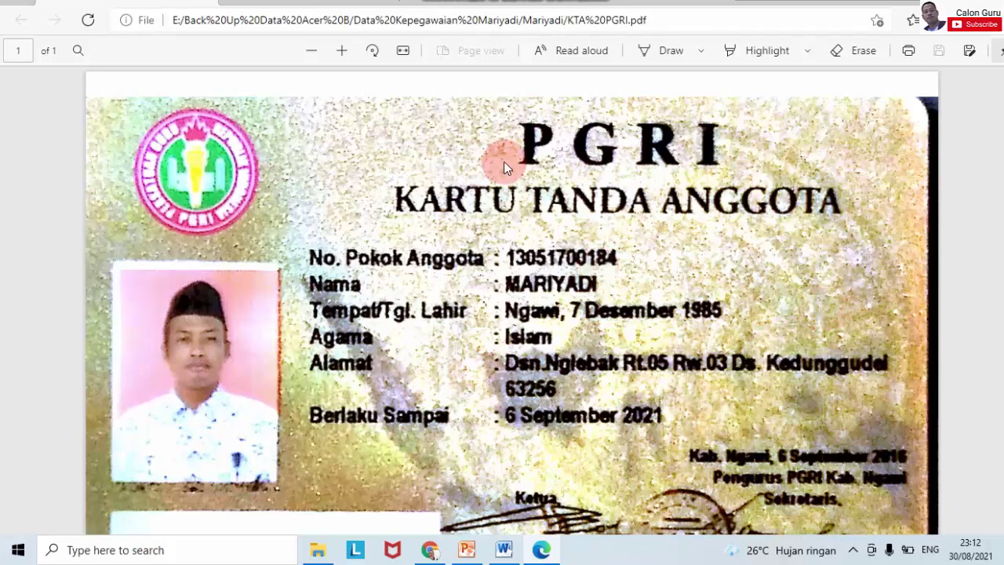
pyautogui.click(334, 3)
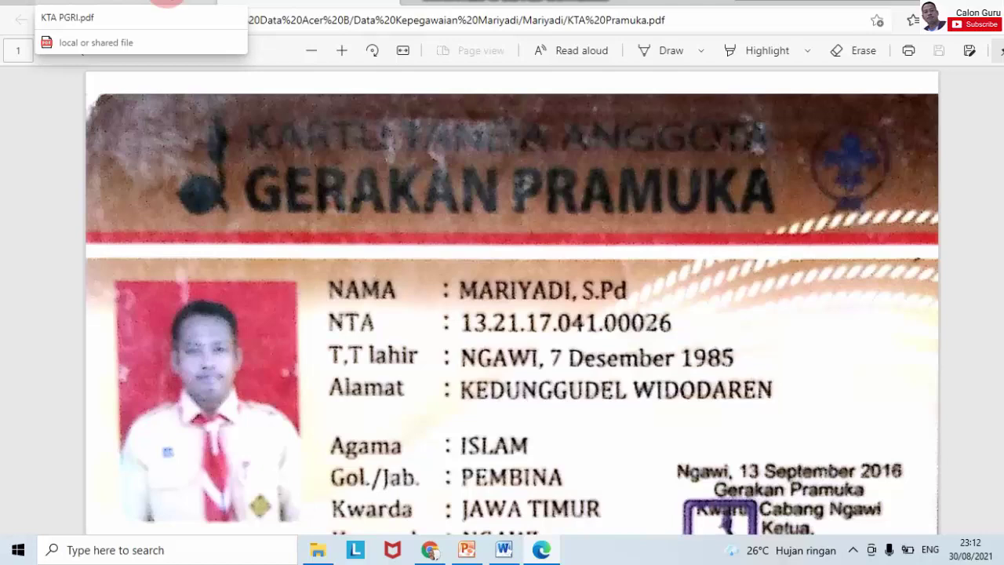
pyautogui.click(167, 3)
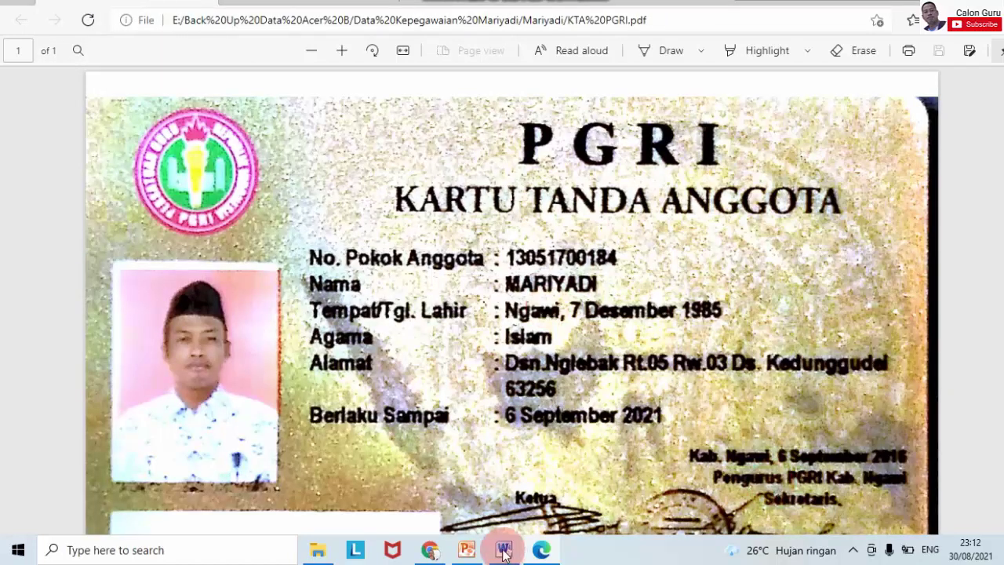
pyautogui.click(429, 550)
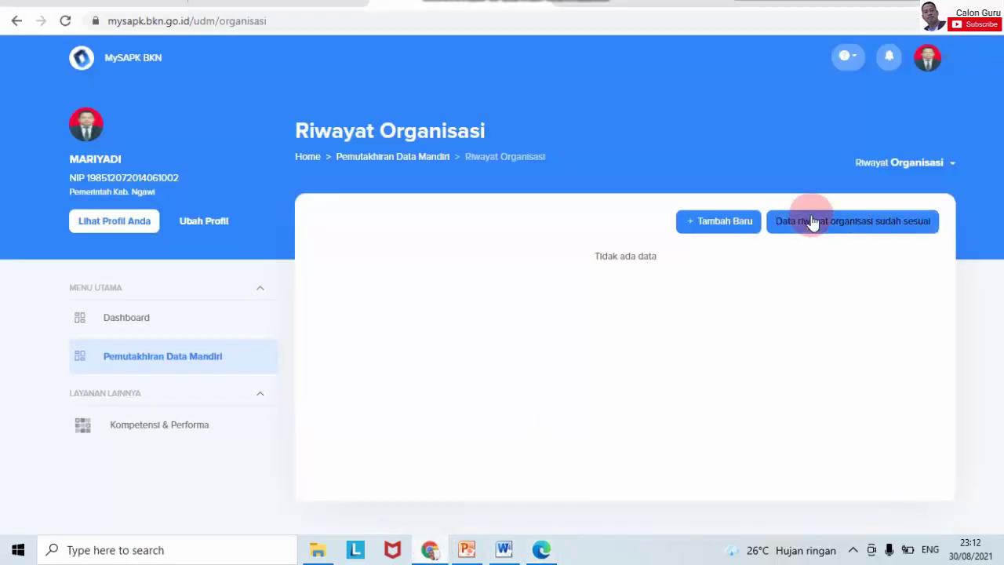
# - Open the Tambah Baru organisation history form and select the Nama Organisasi field
pyautogui.click(722, 223)
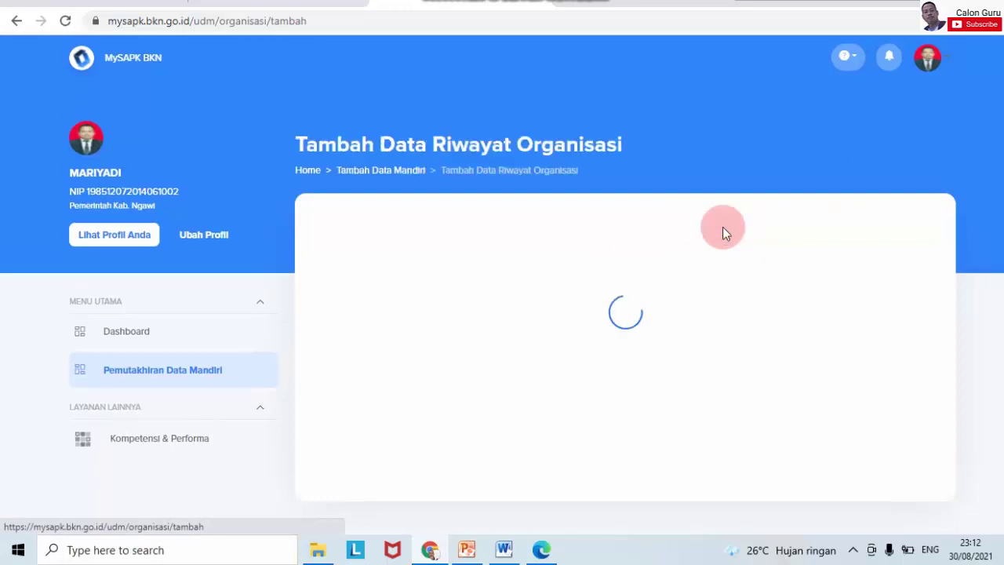
pyautogui.scroll(-2, 502, 314)
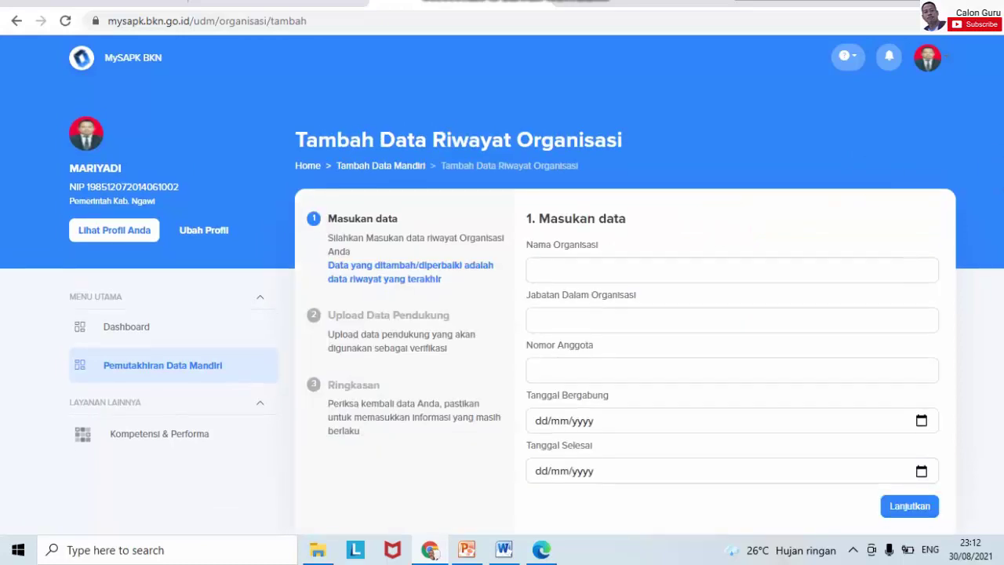
pyautogui.click(675, 237)
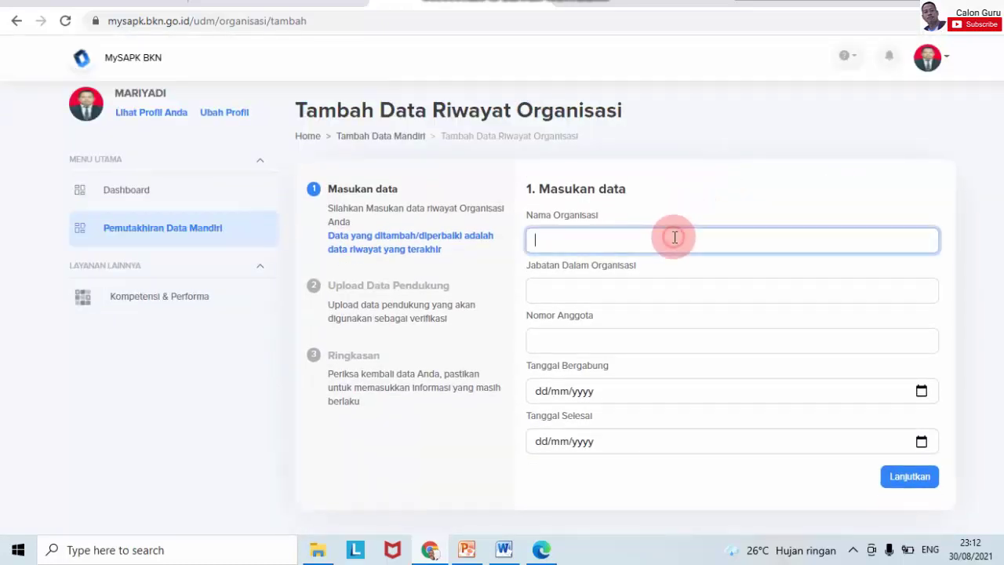
# - Enter 'PGRI (Persatuan Guru Republik Indonesia)' as the organisation name, fixing a typo
pyautogui.press('capslock')
pyautogui.write('PGRI (P')
pyautogui.press('capslock')
pyautogui.write('ers')
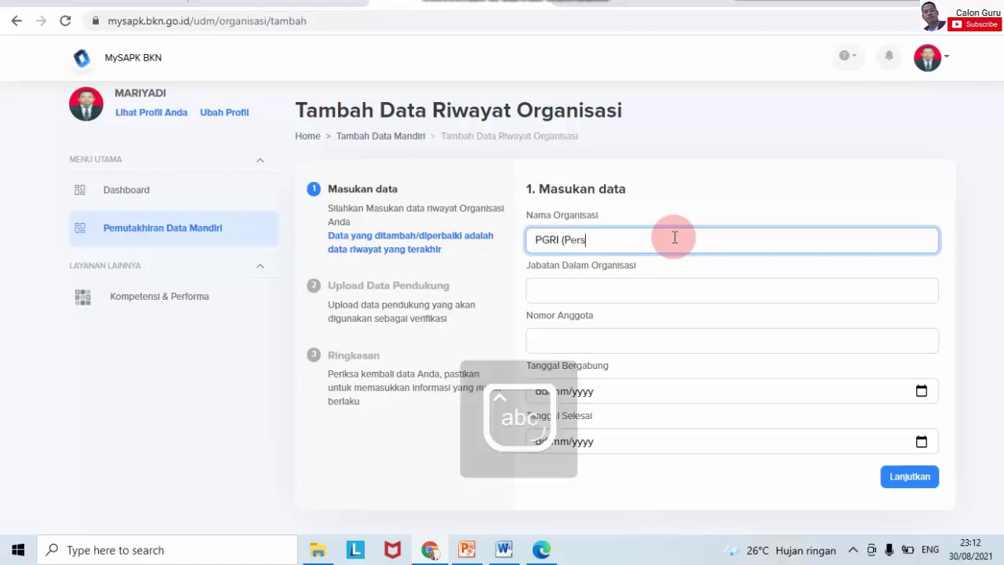
pyautogui.write('auan')
pyautogui.press('BackSpace')
pyautogui.press('BackSpace')
pyautogui.press('BackSpace')
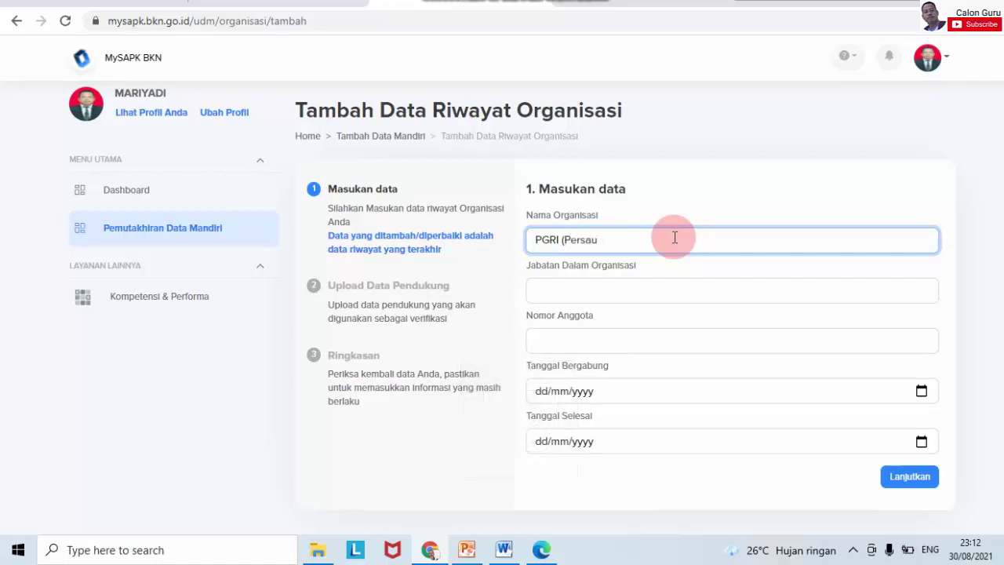
pyautogui.write('tuan')
pyautogui.press('capslock')
pyautogui.write('Guru')
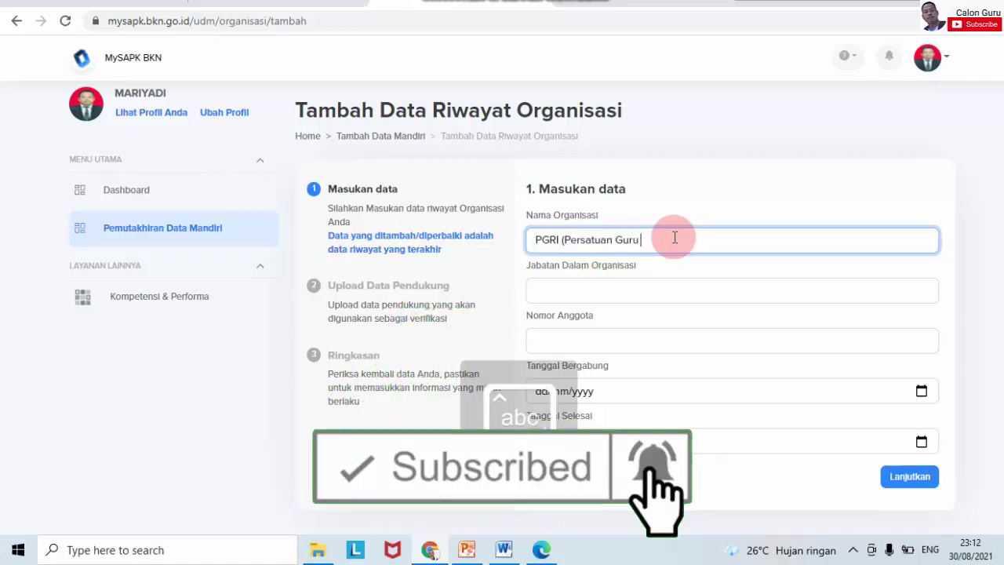
pyautogui.press('capslock')
pyautogui.write('R')
pyautogui.press('capslock')
pyautogui.write('epublik')
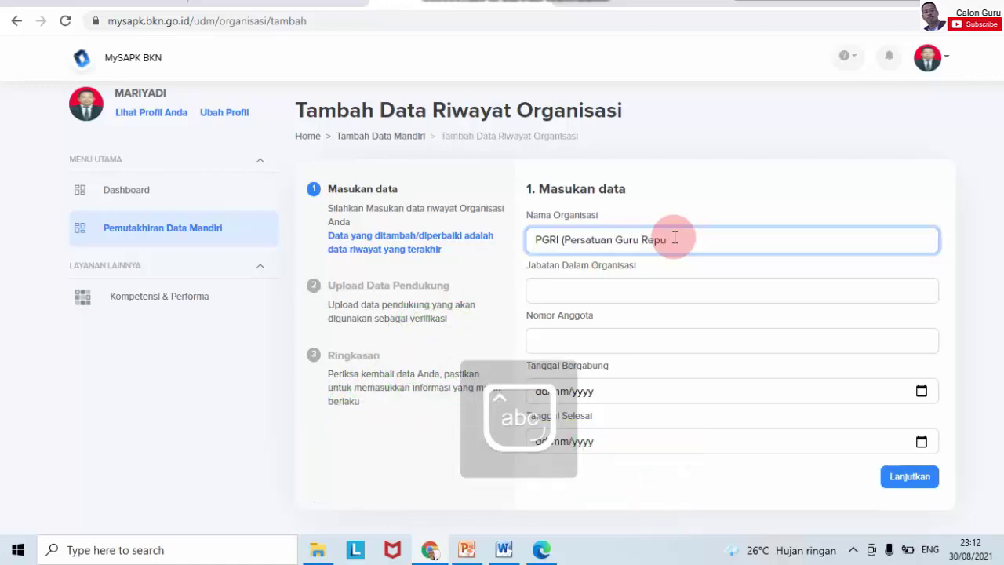
pyautogui.press('capslock')
pyautogui.write('I')
pyautogui.press('capslock')
pyautogui.write('ndonesia)')
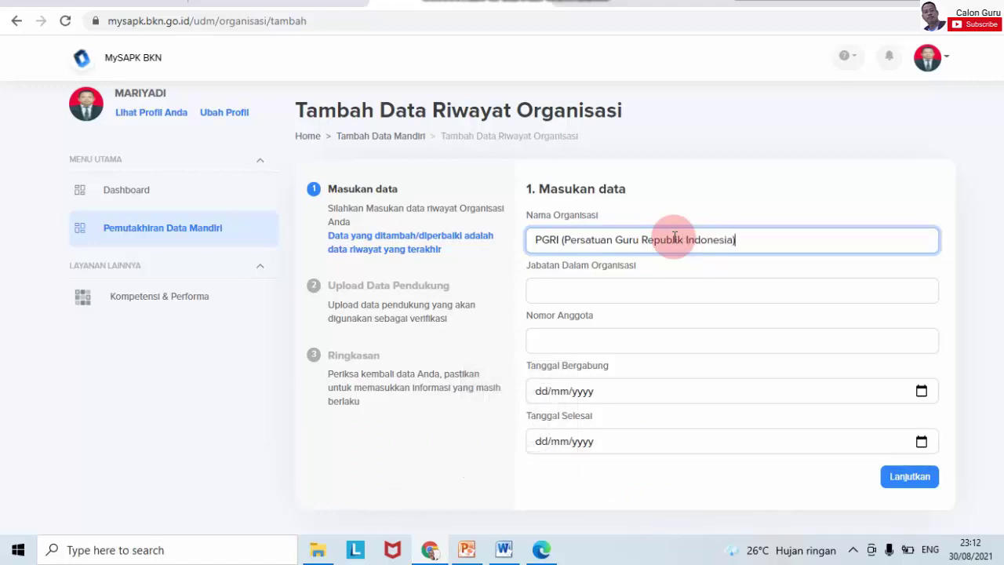
pyautogui.click(655, 287)
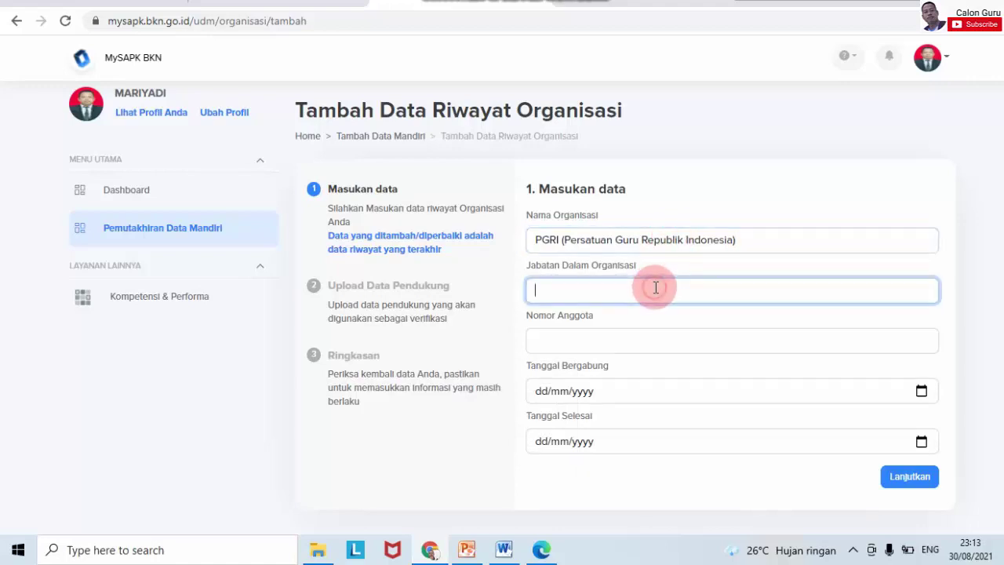
# - Bring up the KTA PGRI card PDF and enter 'Anggota' as Jabatan Dalam Organisasi
pyautogui.moveTo(532, 554)
pyautogui.click(517, 490)
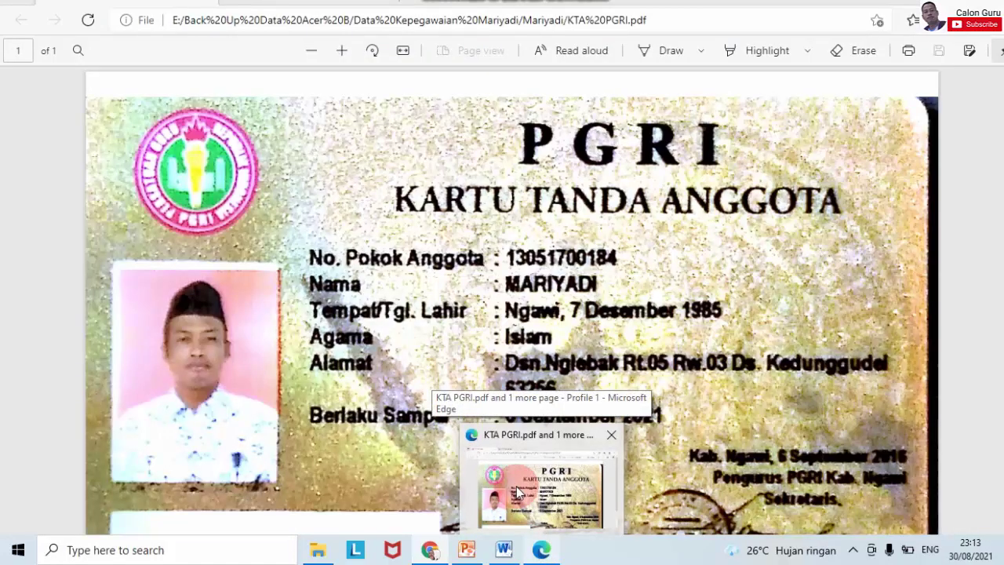
pyautogui.press('capslock')
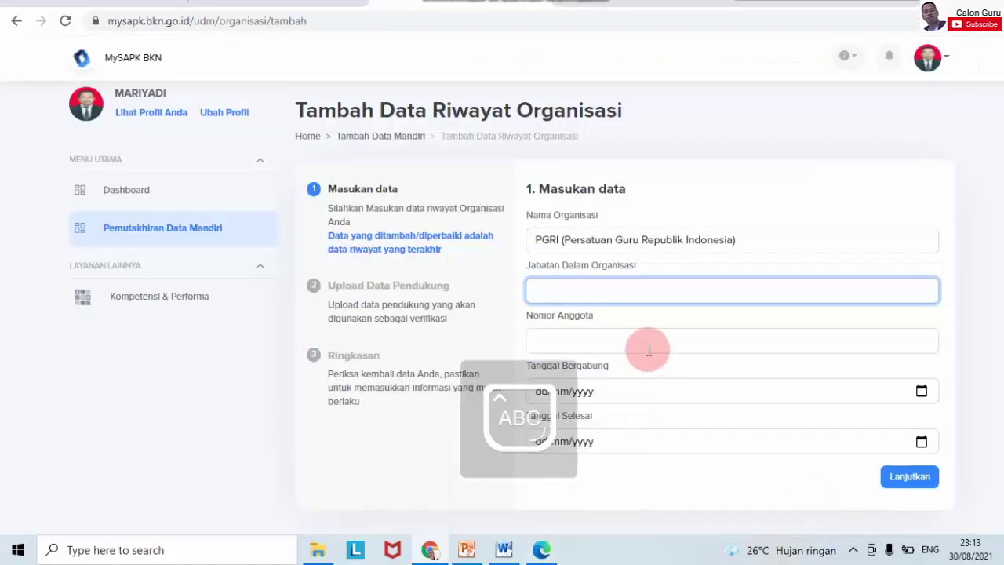
pyautogui.write('A')
pyautogui.press('capslock')
pyautogui.write('nggota')
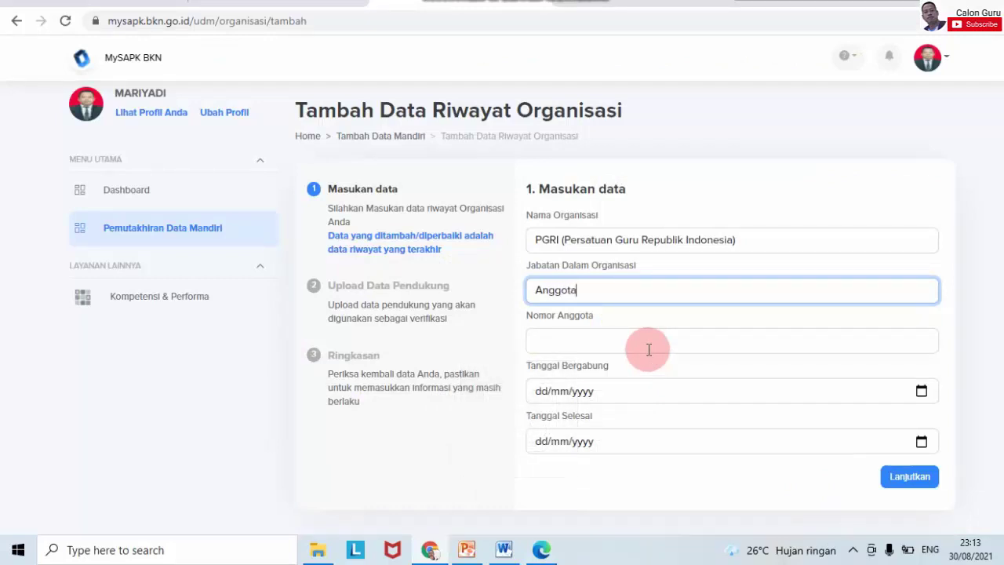
# - Fill Nomor Anggota with the PGRI membership number from the card
pyautogui.moveTo(540, 548)
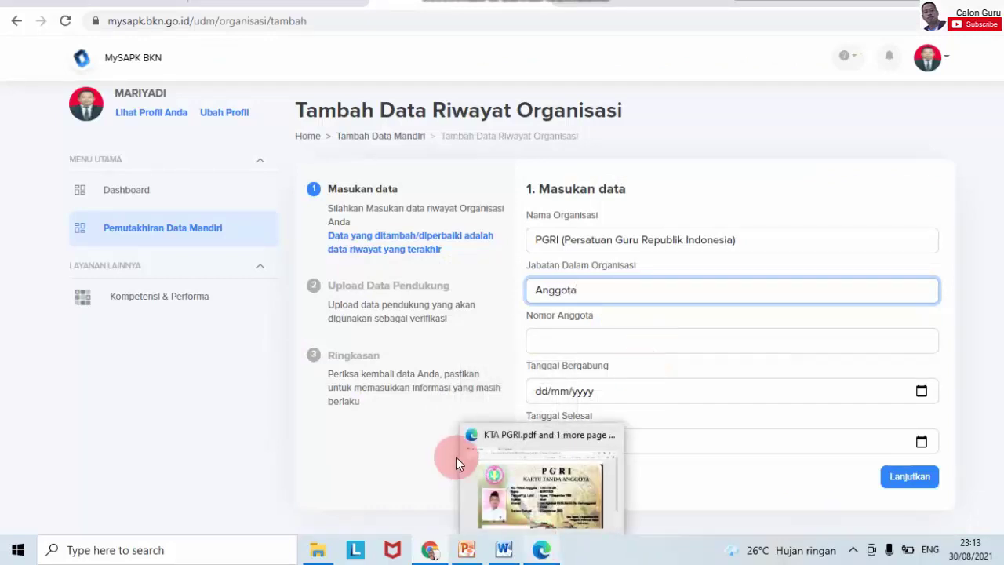
pyautogui.moveTo(520, 496)
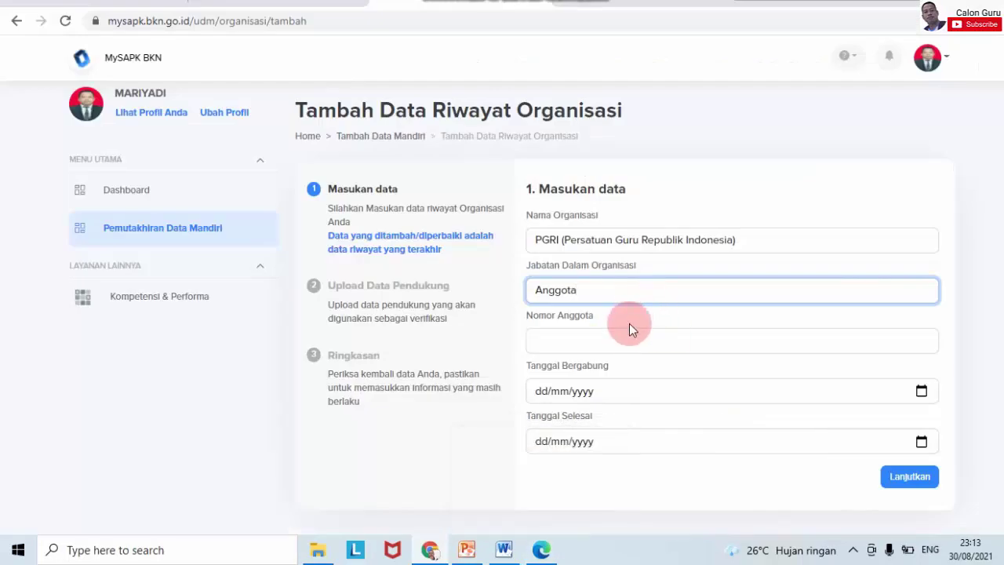
pyautogui.click(625, 334)
pyautogui.write('130')
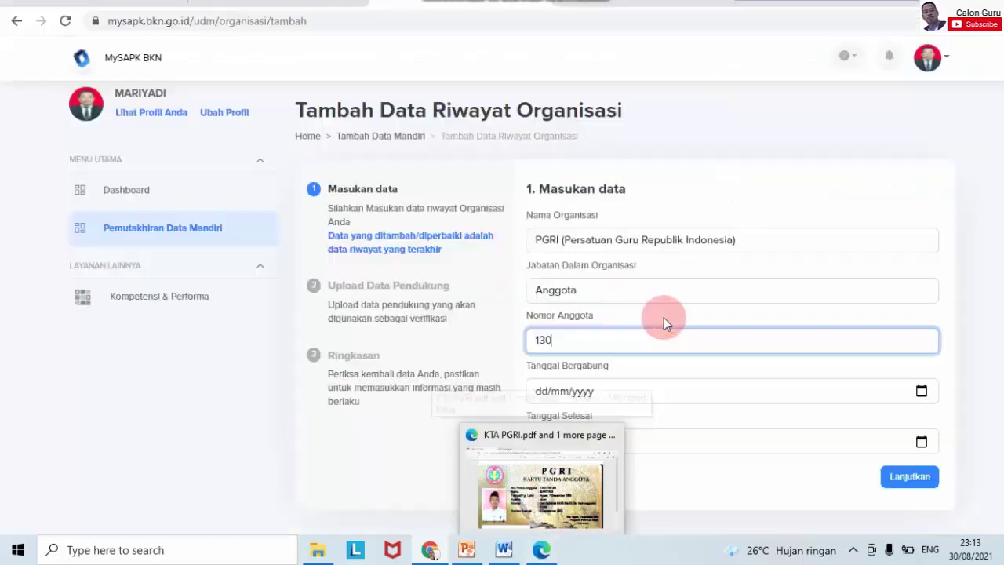
pyautogui.write('517')
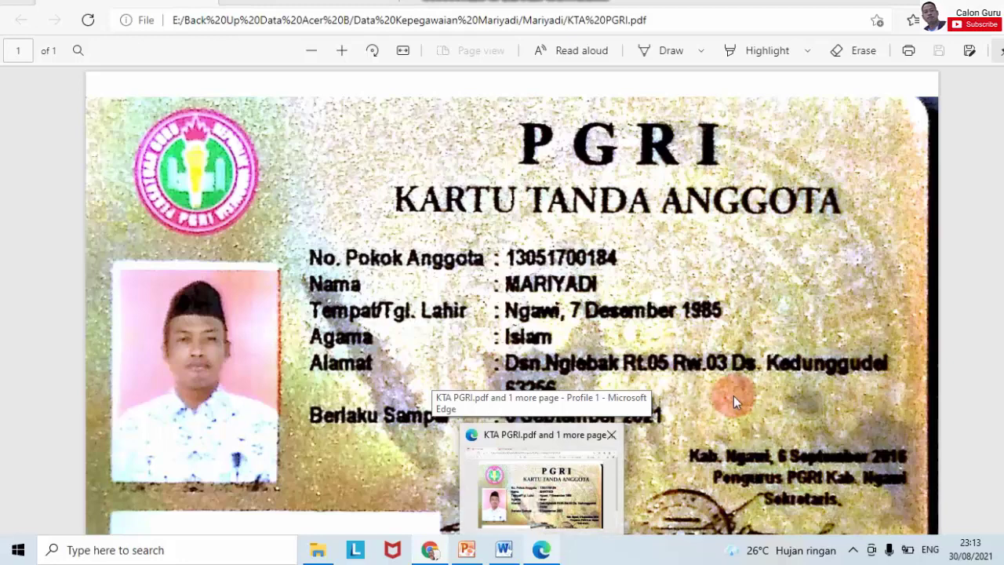
pyautogui.write('00184')
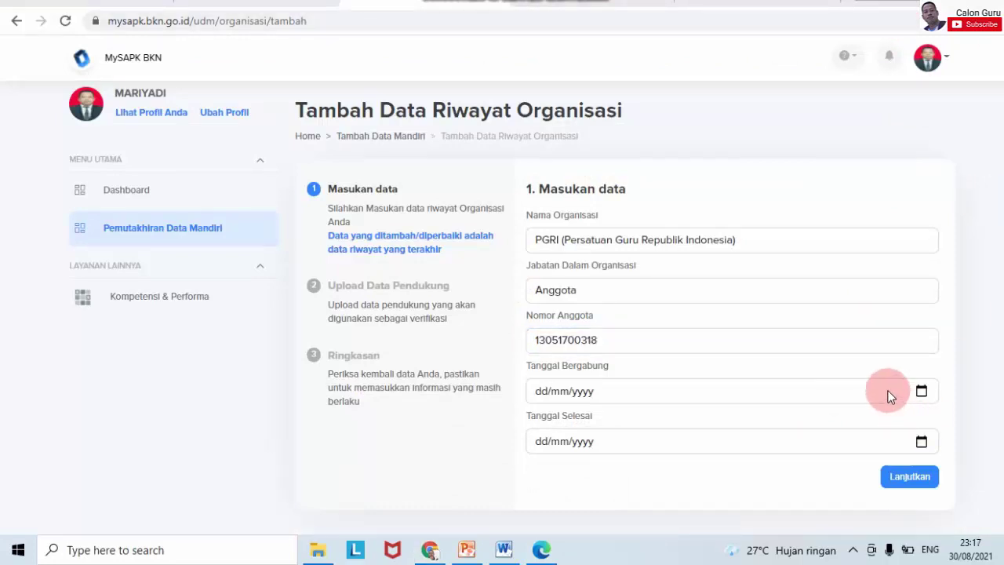
pyautogui.click(712, 2)
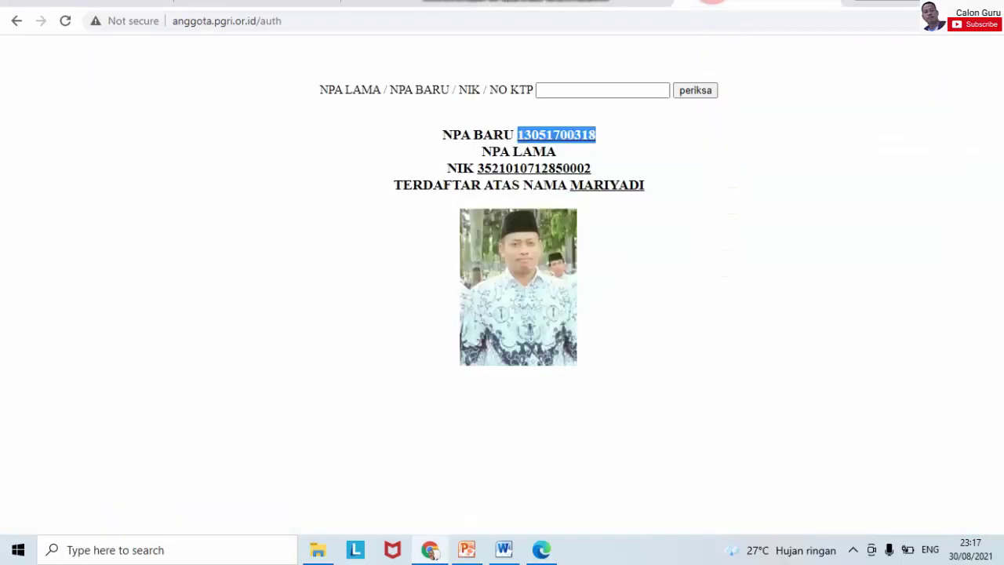
pyautogui.click(745, 289)
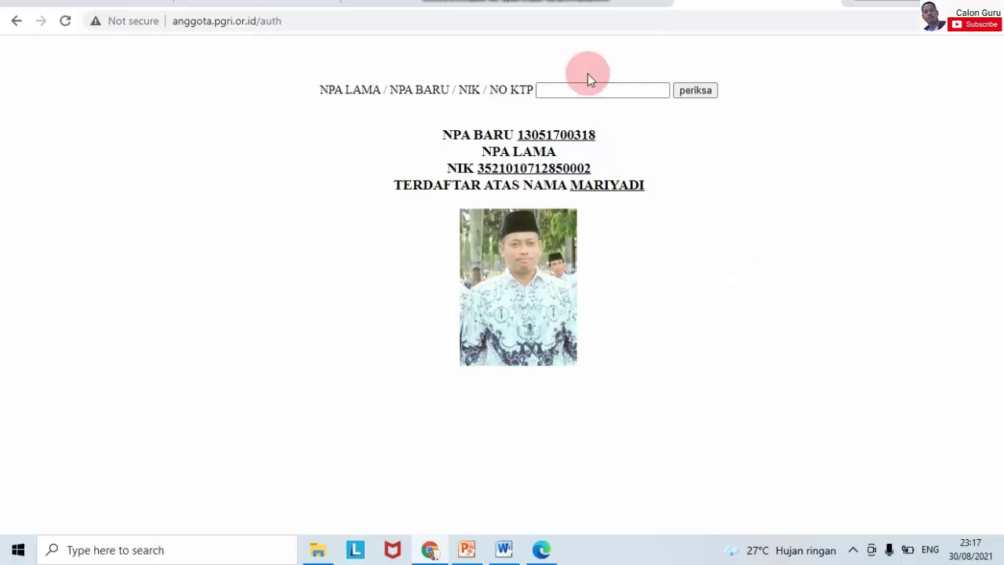
pyautogui.click(404, 2)
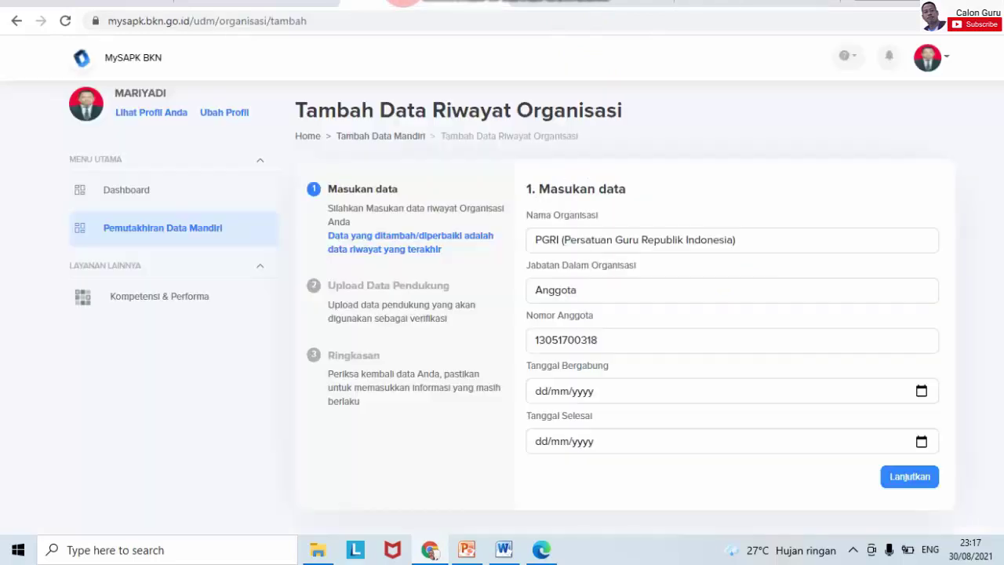
pyautogui.moveTo(544, 549)
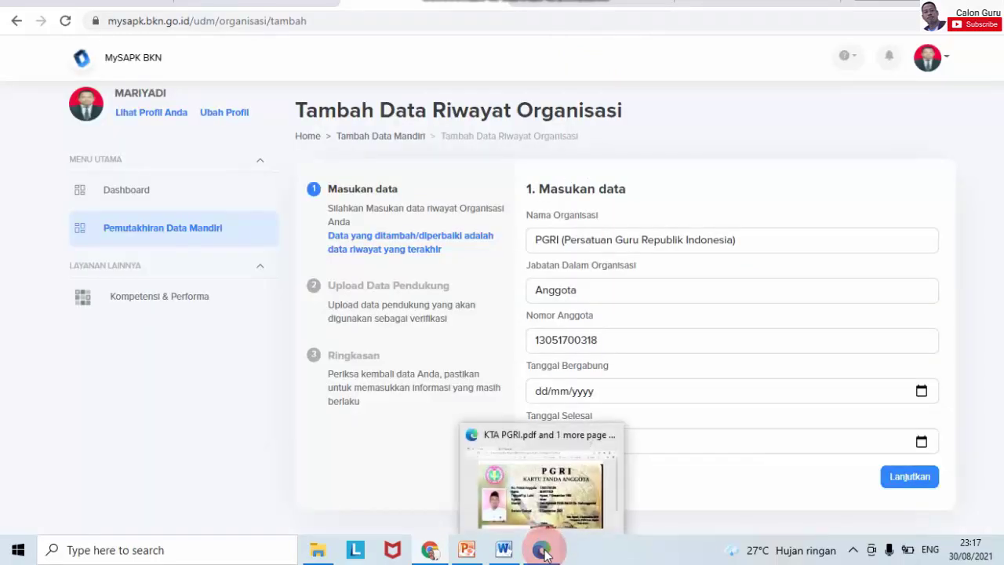
pyautogui.moveTo(576, 510)
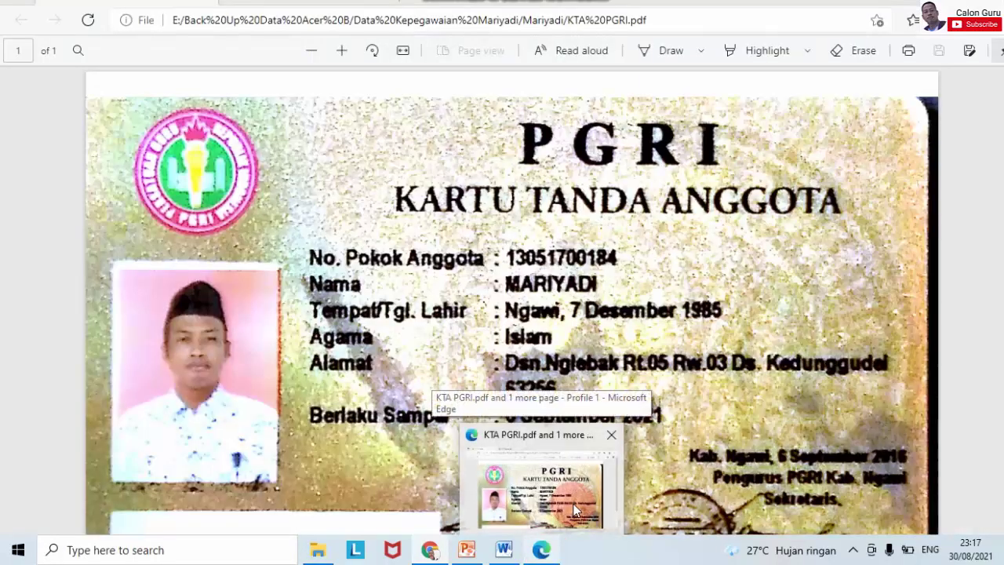